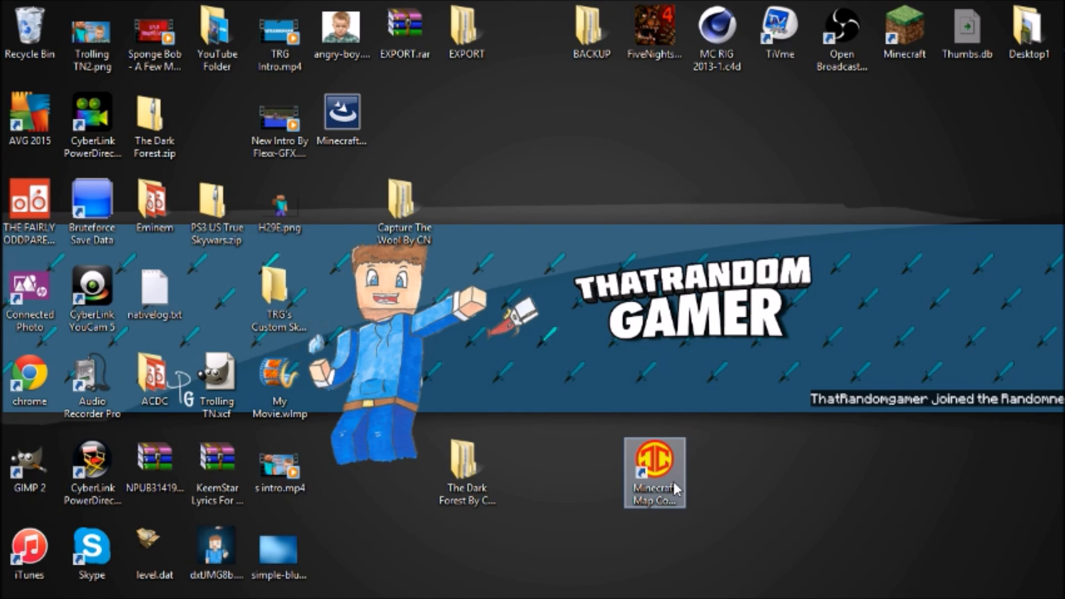
- Place The Dark Forest By CastleCrafters folder beside the converter shortcut and open it
{"action": "left_click", "coordinate": [673, 479]}
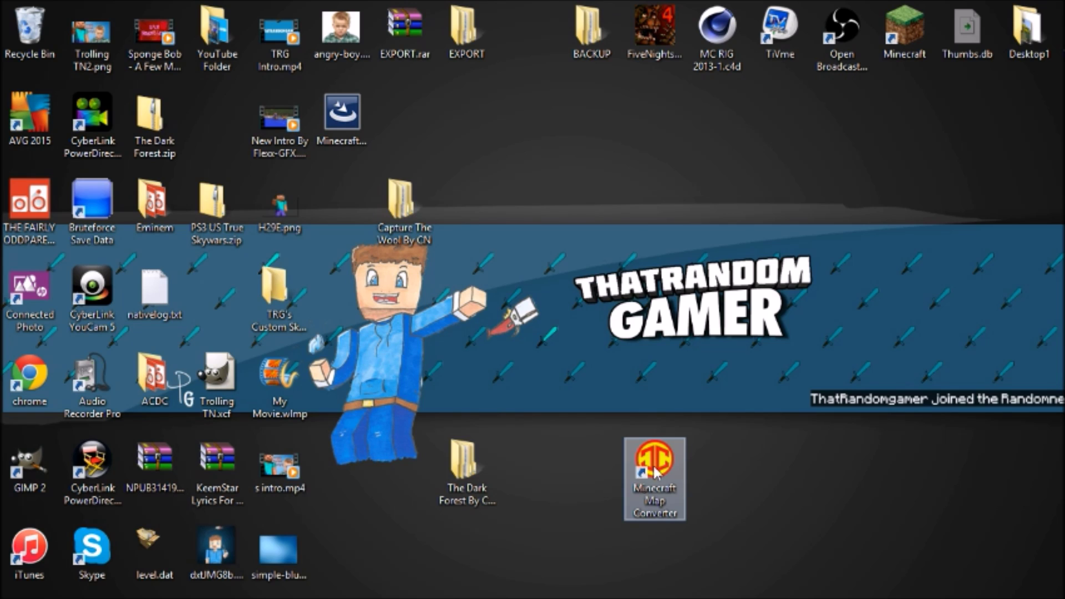
{"action": "mouse_move", "coordinate": [657, 470]}
{"action": "left_mouse_down"}
{"action": "mouse_move", "coordinate": [643, 438]}
{"action": "mouse_move", "coordinate": [656, 475]}
{"action": "left_mouse_up"}
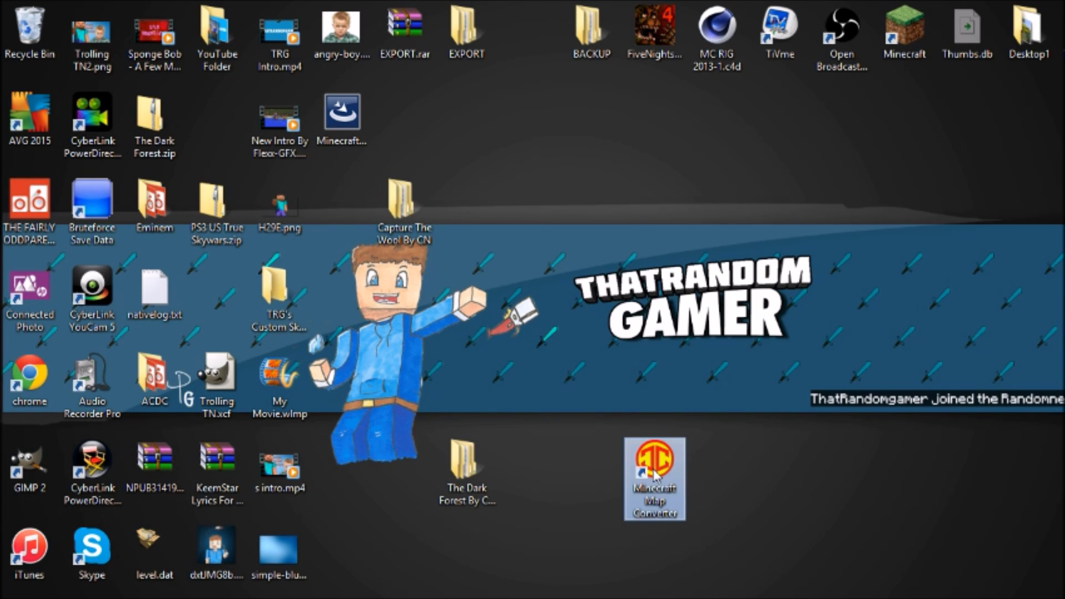
{"action": "left_click", "coordinate": [866, 486]}
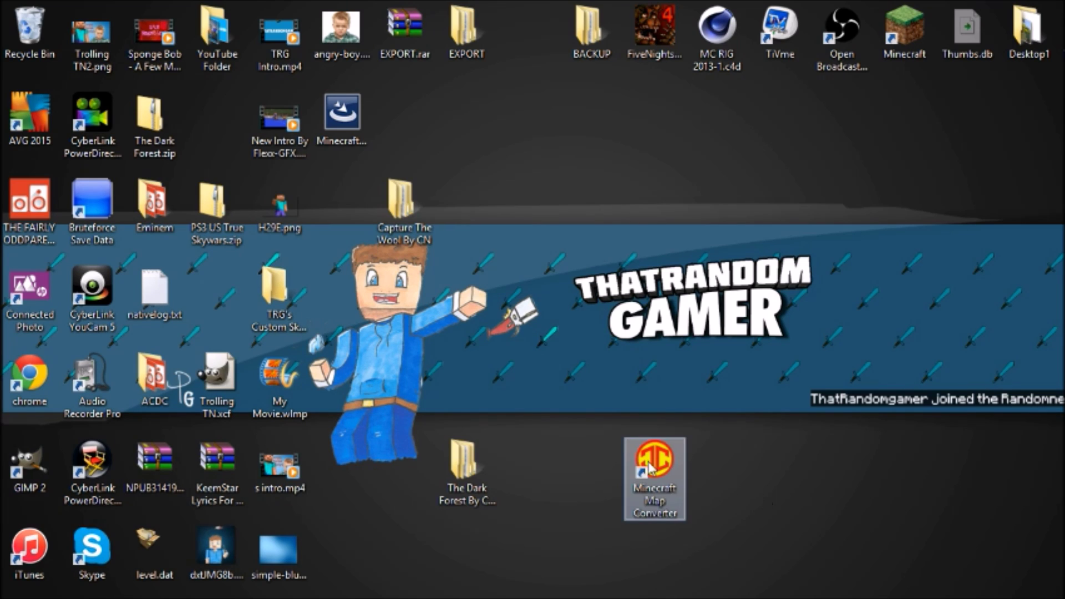
{"action": "left_click_drag", "start_coordinate": [464, 463], "coordinate": [524, 472]}
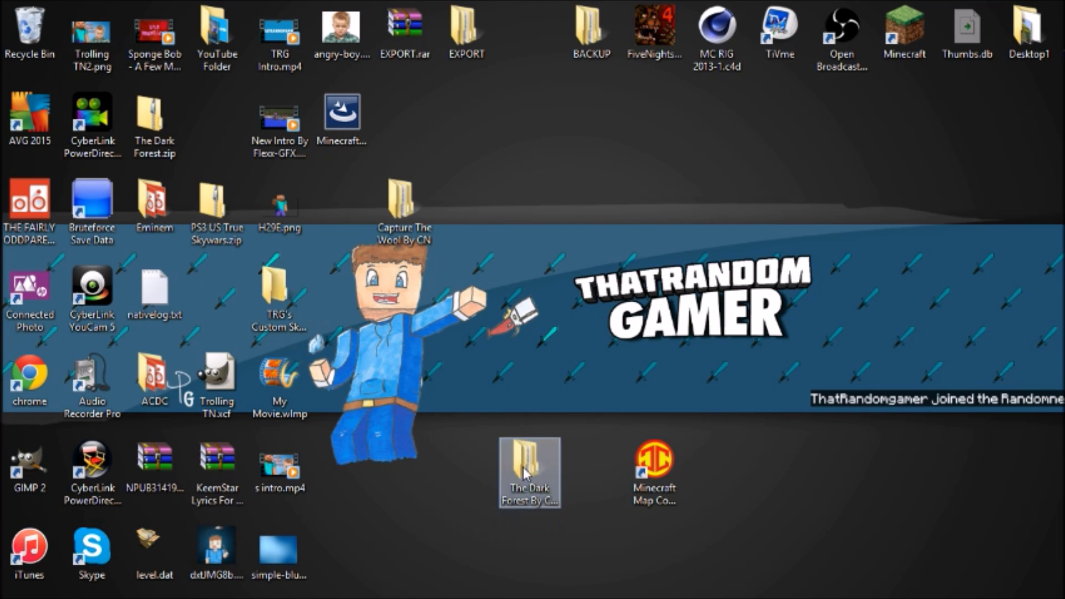
{"action": "double_click", "coordinate": [524, 472]}
- Move the GAMEDATA file from the NPEB01899 save folder onto the desktop
{"action": "double_click", "coordinate": [244, 164]}
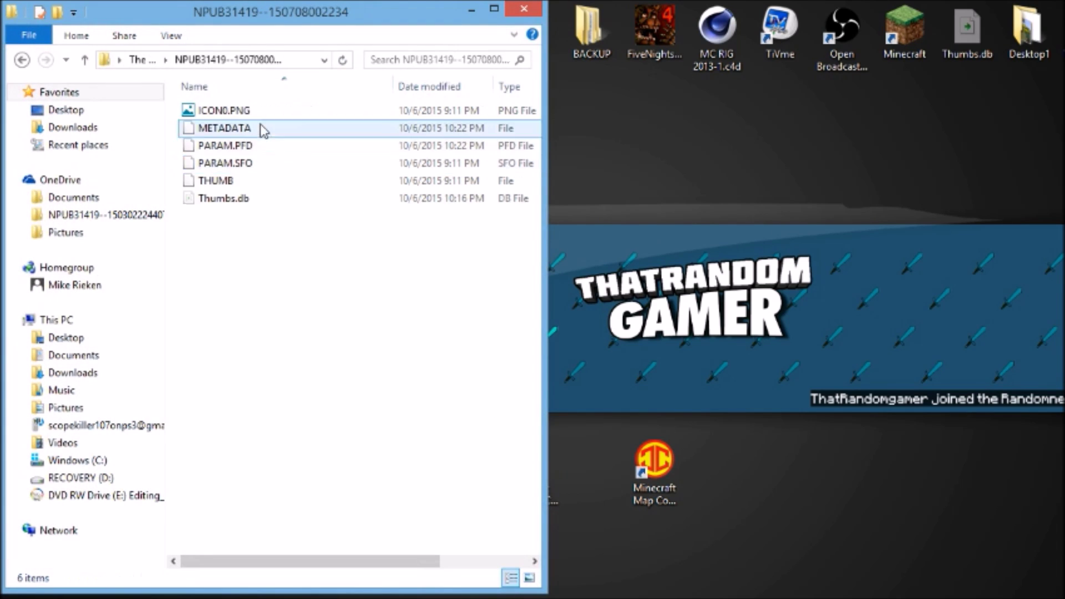
{"action": "left_click", "coordinate": [22, 59]}
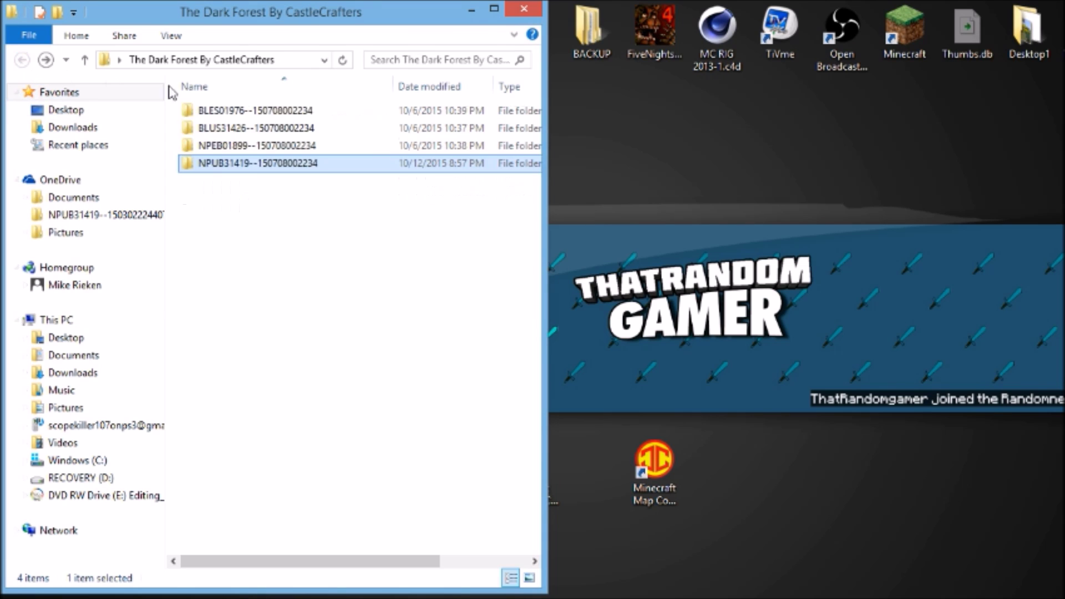
{"action": "double_click", "coordinate": [214, 145]}
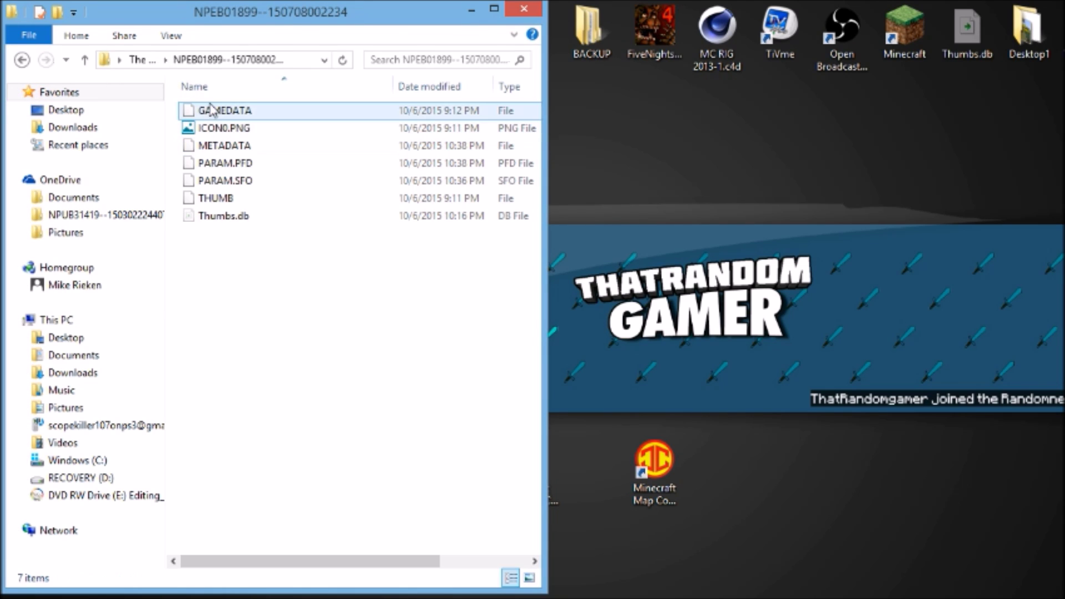
{"action": "left_click_drag", "start_coordinate": [211, 109], "coordinate": [588, 422]}
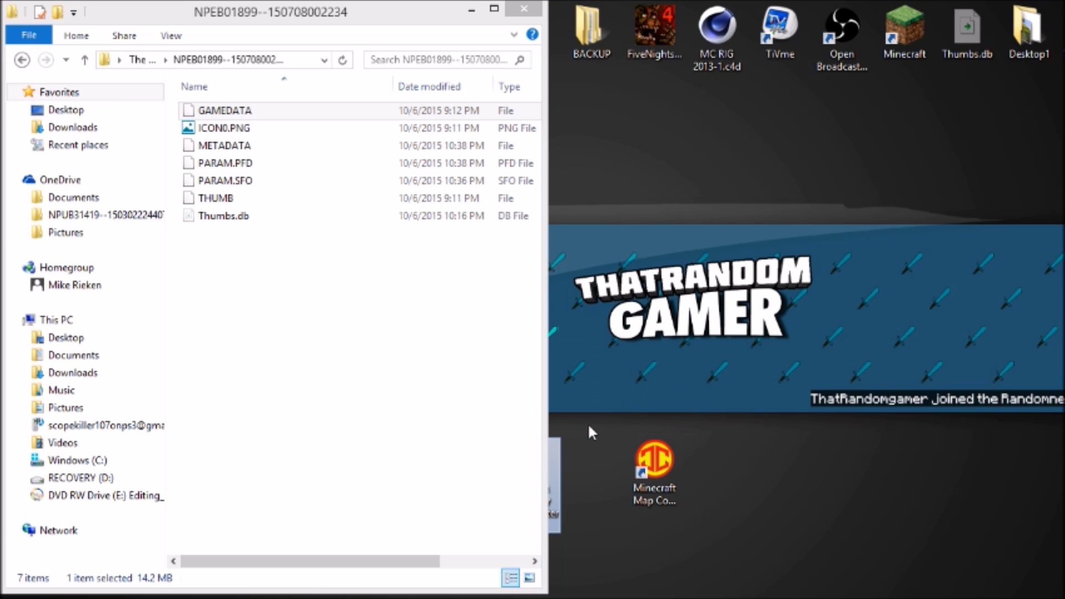
- Minimize Explorer, move GAMEDATA higher on the desktop, and launch Minecraft Map Converter
{"action": "left_click", "coordinate": [471, 10]}
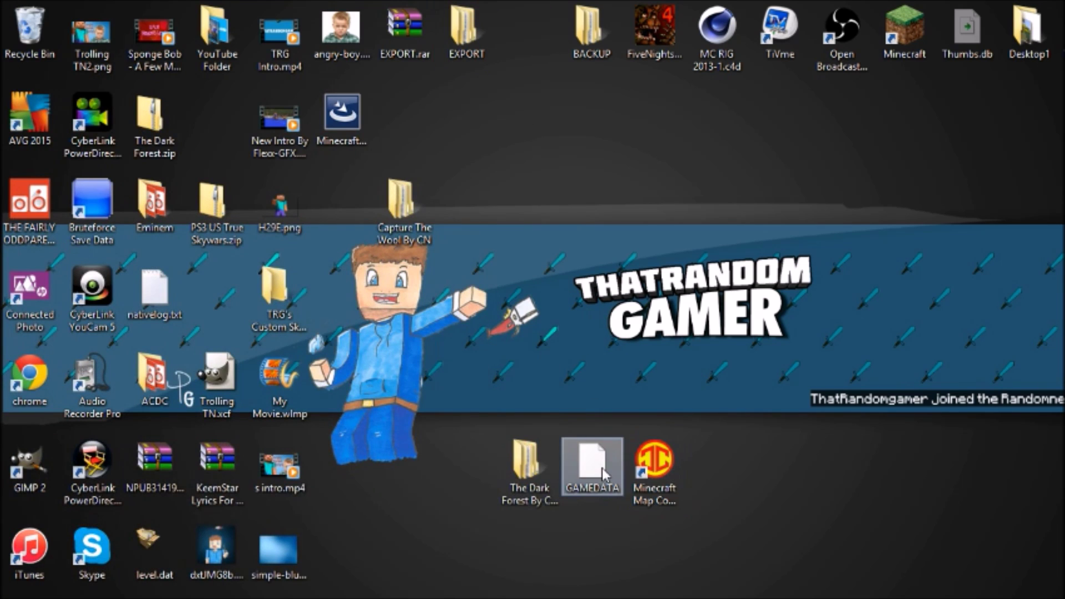
{"action": "left_click_drag", "start_coordinate": [601, 467], "coordinate": [649, 382]}
{"action": "left_click", "coordinate": [656, 475]}
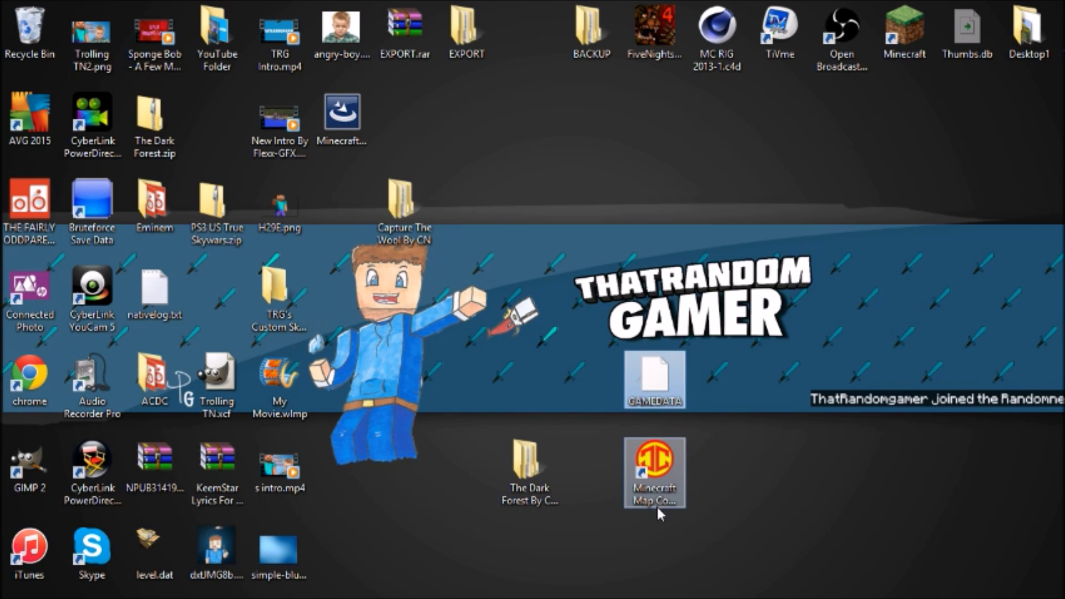
{"action": "left_click", "coordinate": [664, 459]}
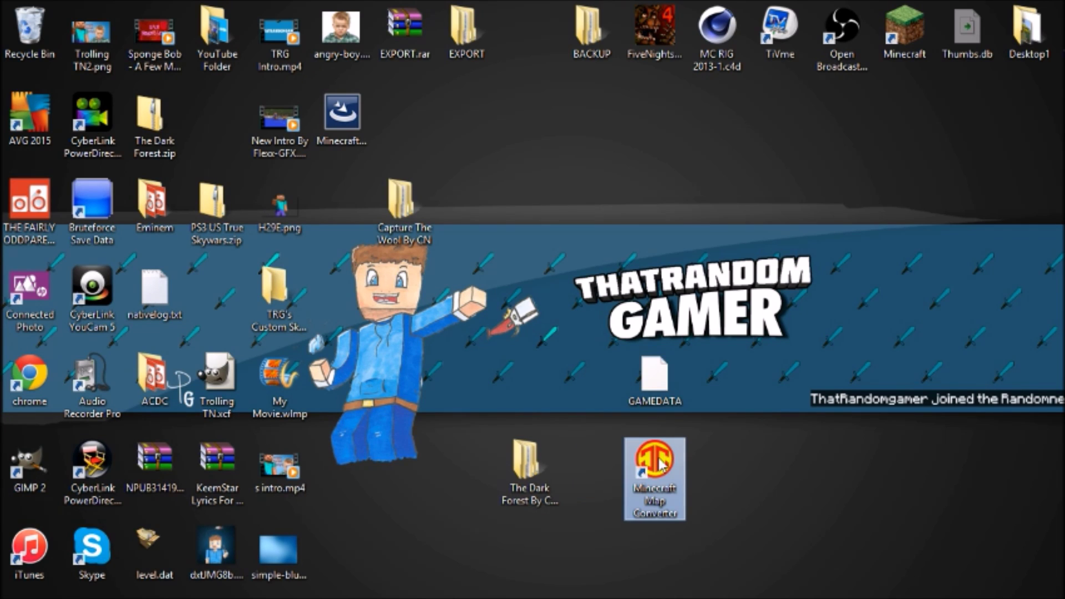
{"action": "double_click", "coordinate": [661, 464]}
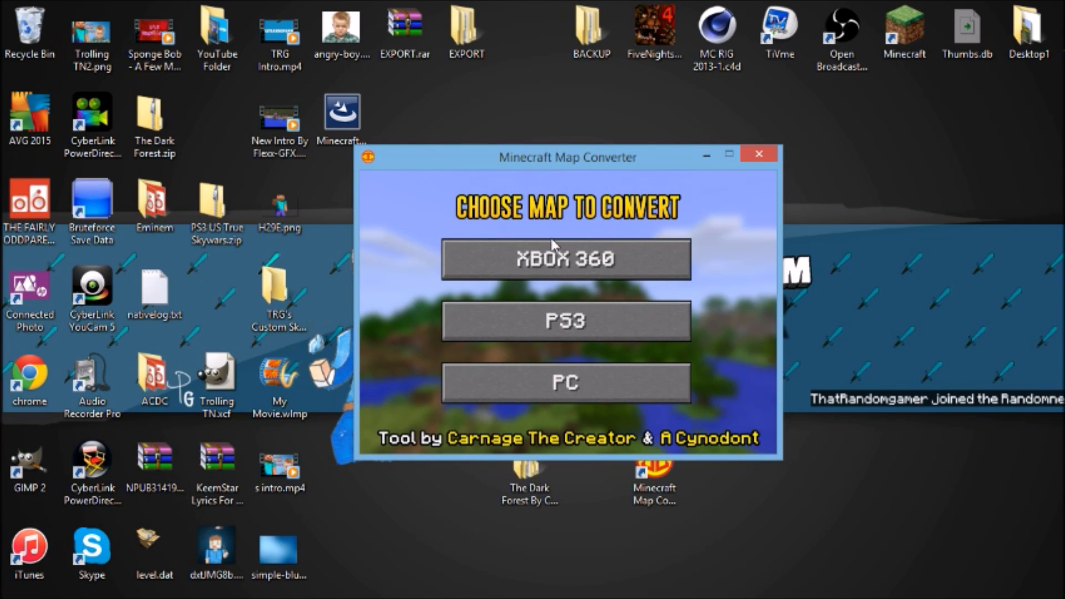
- Choose PS3 as the source type and open the GAMEDATA file from the Desktop
{"action": "left_click", "coordinate": [571, 328]}
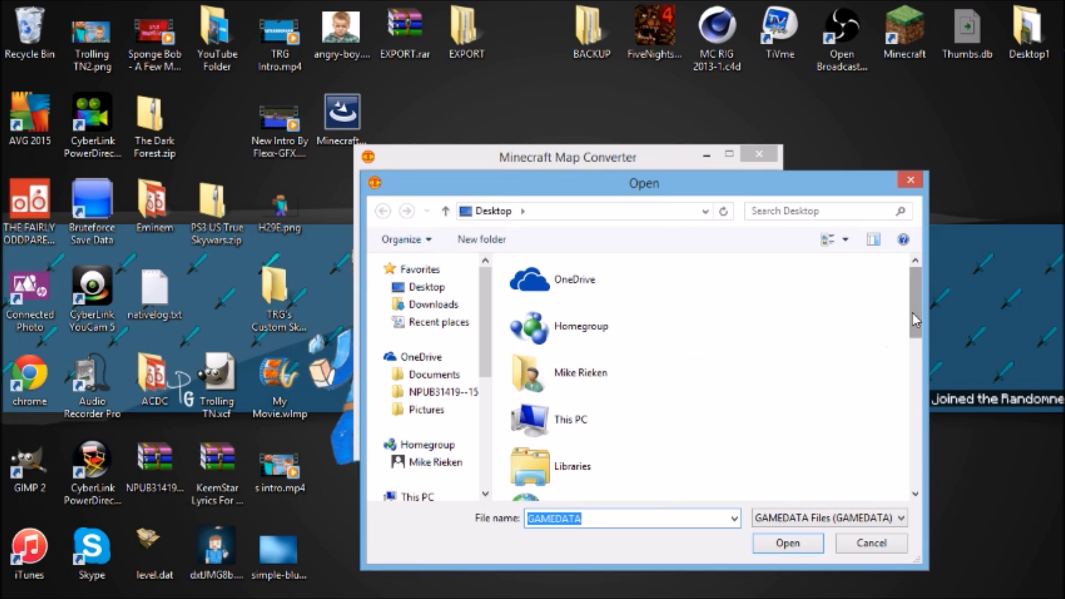
{"action": "left_click_drag", "start_coordinate": [913, 313], "coordinate": [913, 460]}
{"action": "left_click", "coordinate": [685, 483]}
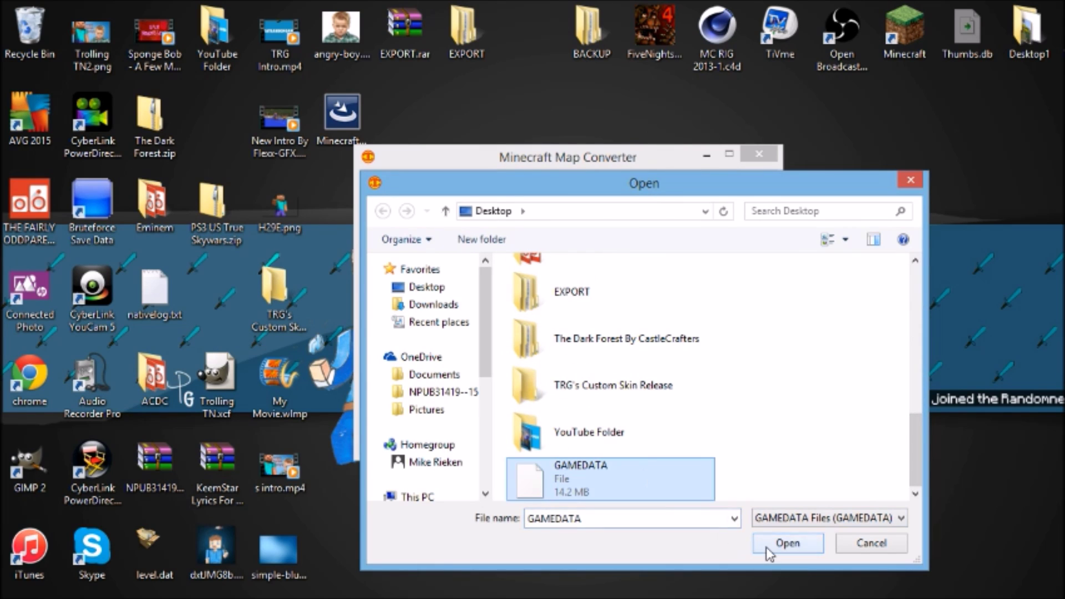
{"action": "left_click", "coordinate": [766, 547]}
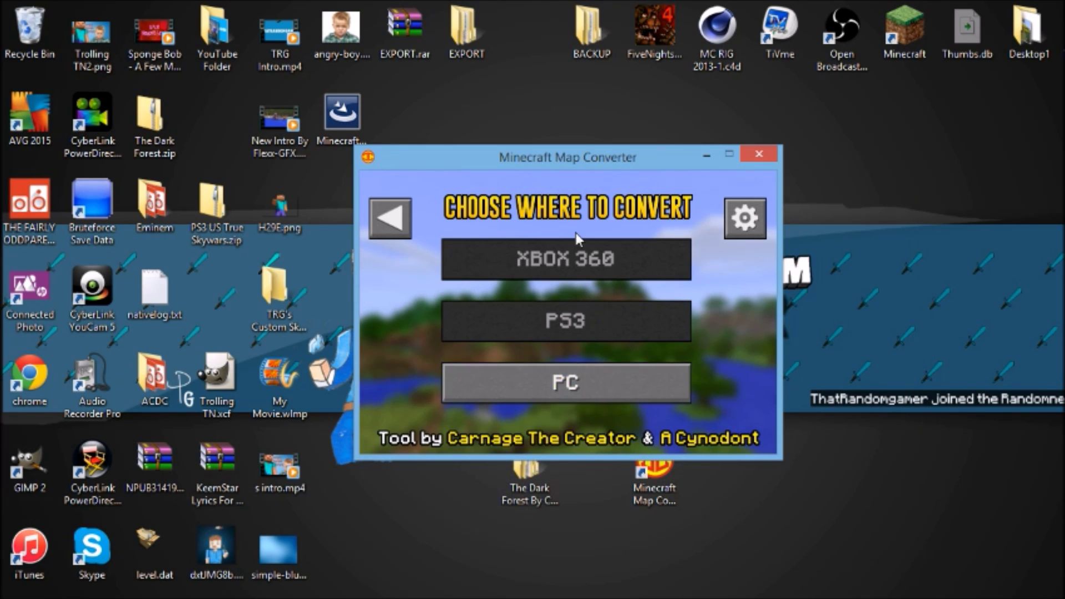
- Target PC, create the save folder 'MCPS3 TUT Convert', and start the conversion
{"action": "left_click", "coordinate": [568, 385]}
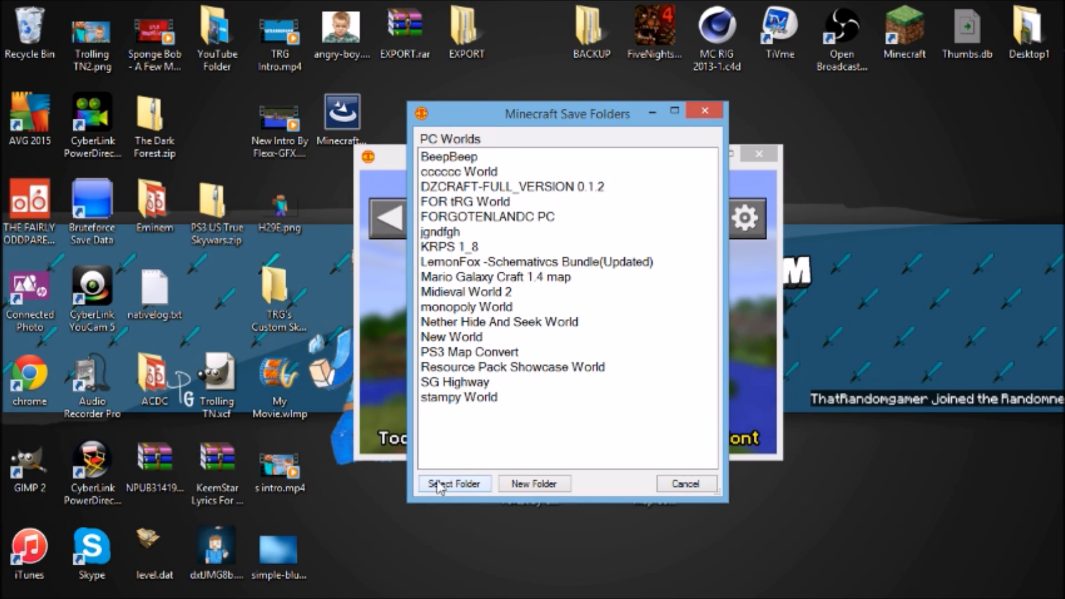
{"action": "left_click", "coordinate": [506, 486]}
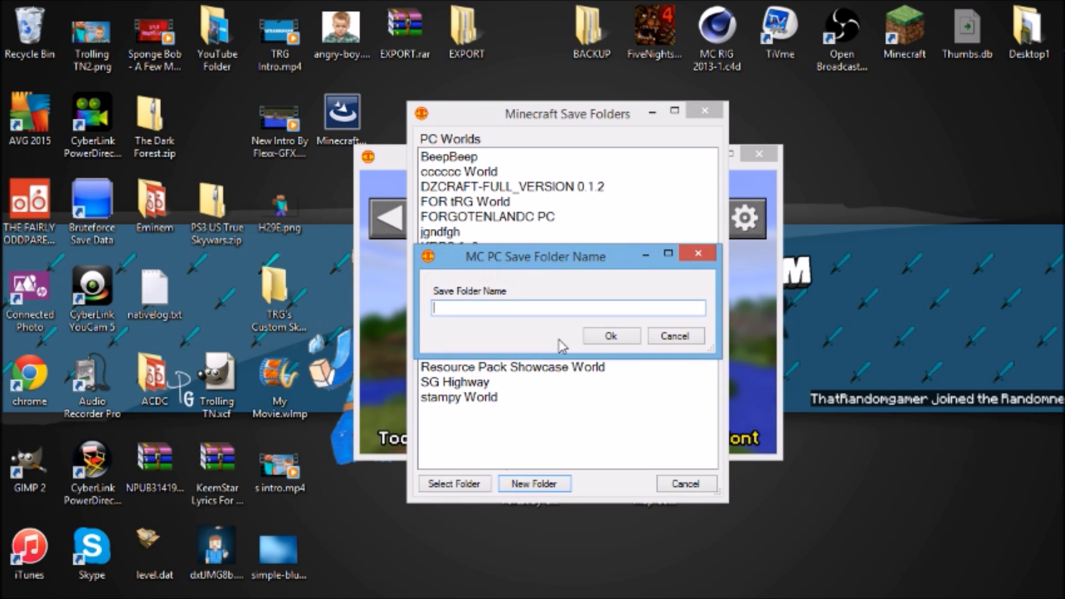
{"action": "type", "text": "MCPS3 TUT Convert"}
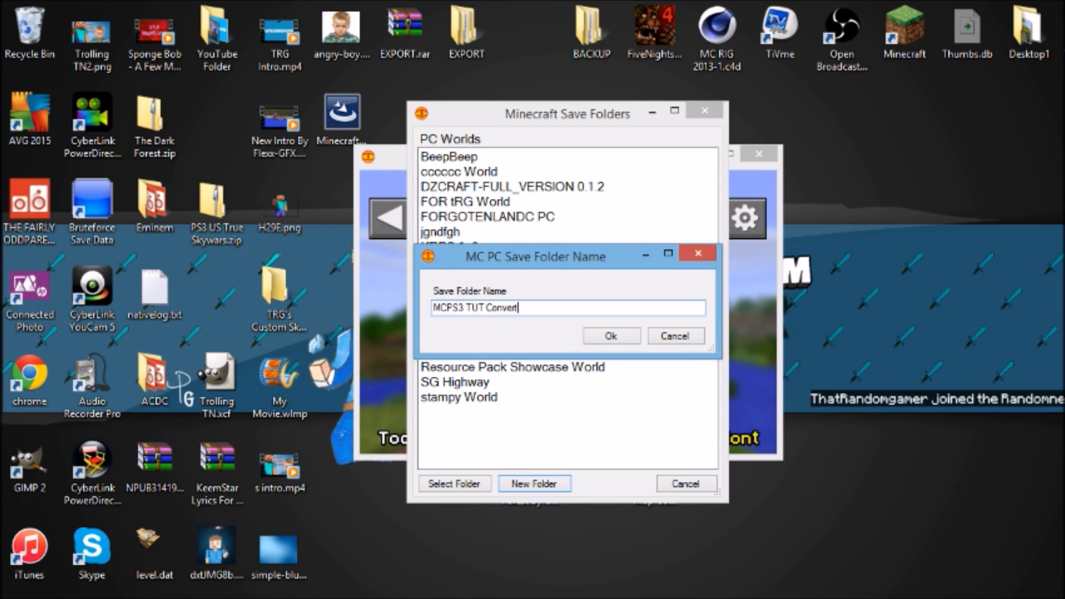
{"action": "left_click", "coordinate": [606, 340]}
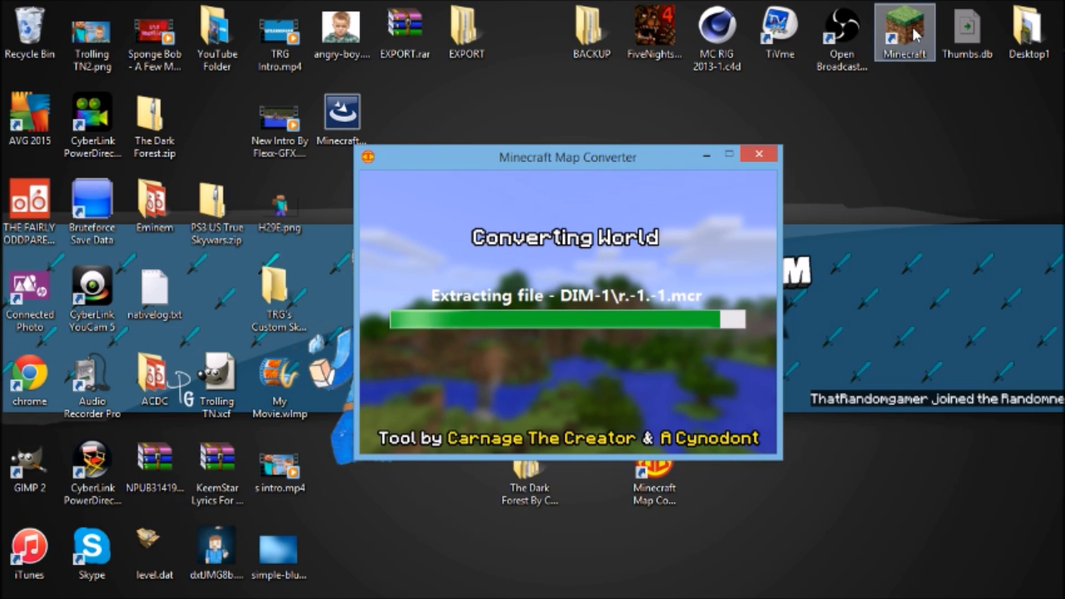
{"action": "left_click", "coordinate": [894, 45]}
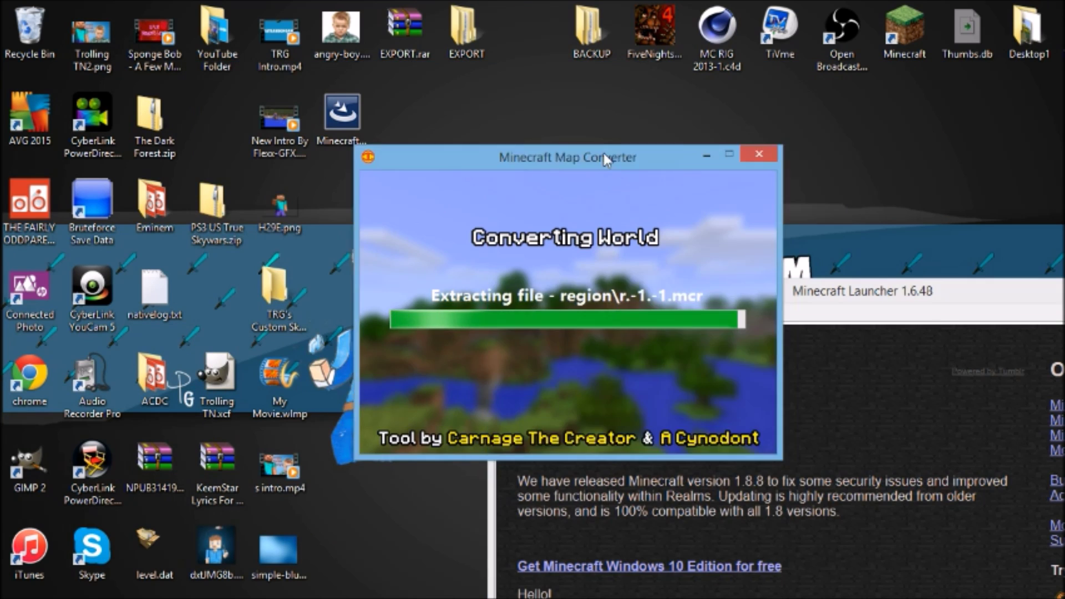
- Move the converter and launcher windows apart and start the game with Play
{"action": "left_click_drag", "start_coordinate": [604, 153], "coordinate": [257, 6]}
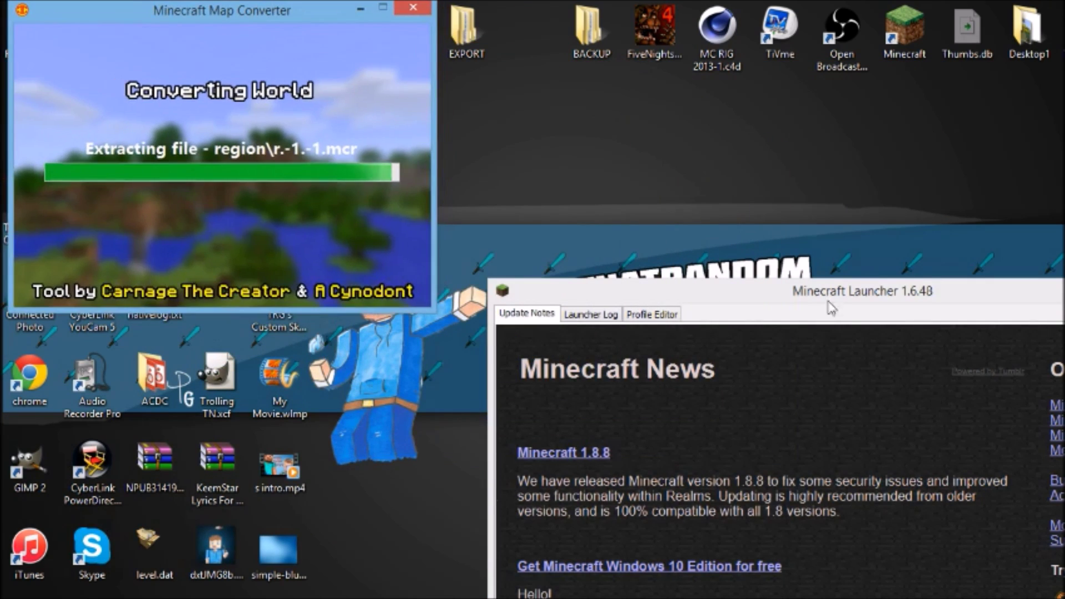
{"action": "left_click_drag", "start_coordinate": [835, 299], "coordinate": [813, 66]}
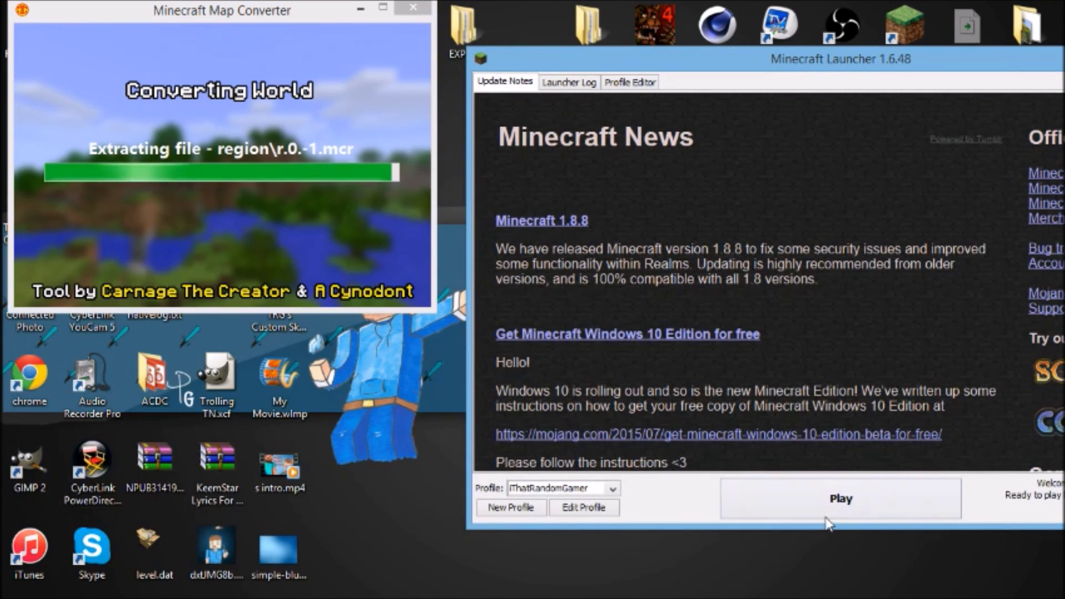
{"action": "left_click", "coordinate": [841, 498]}
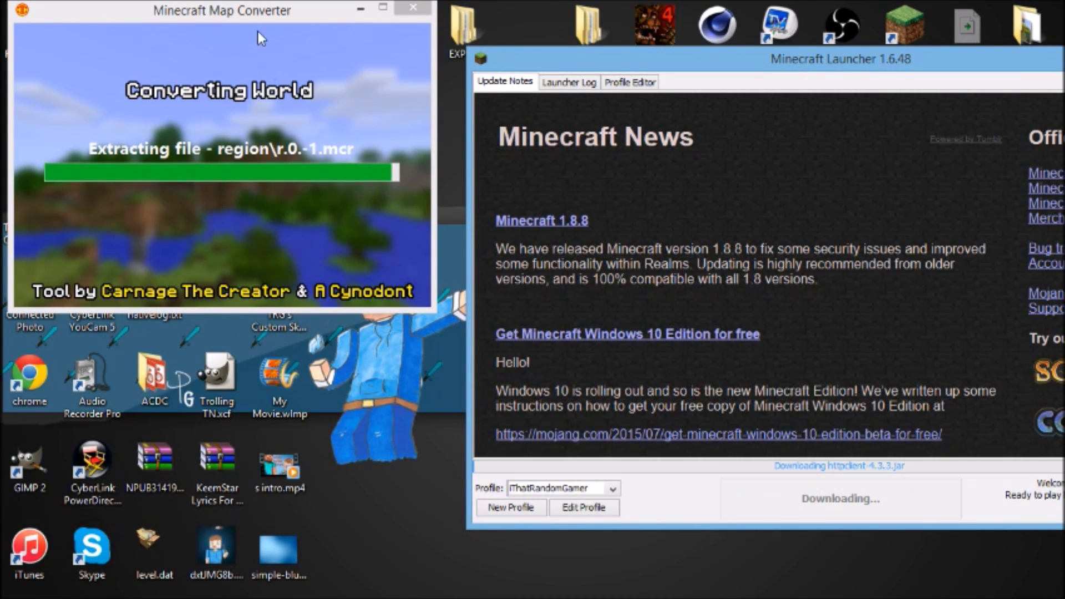
{"action": "left_click_drag", "start_coordinate": [267, 17], "coordinate": [769, 266]}
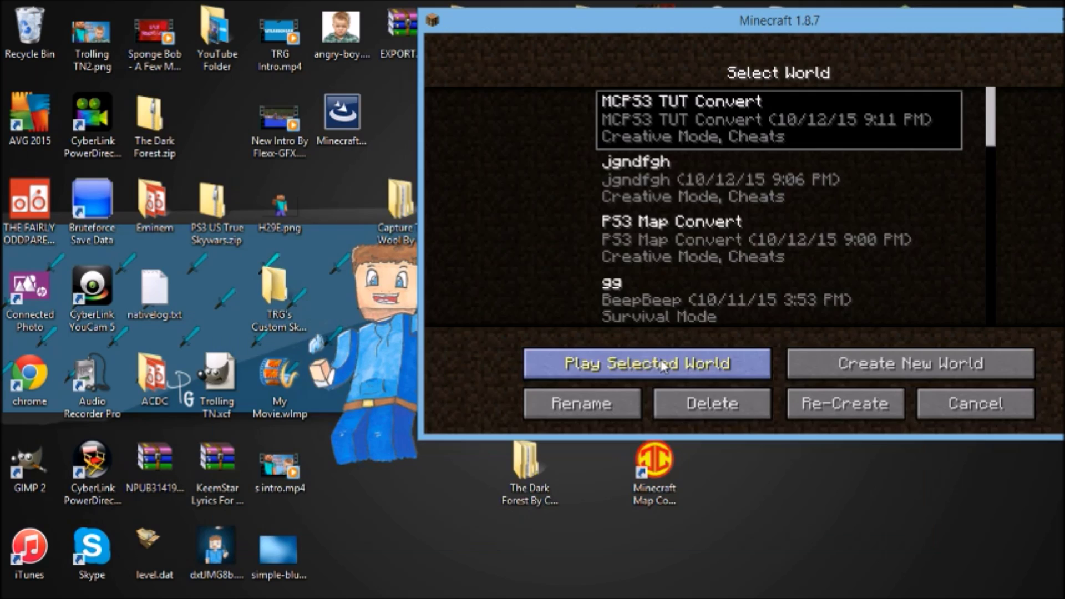
- Play the converted world and move the game window further left
{"action": "left_click", "coordinate": [660, 360]}
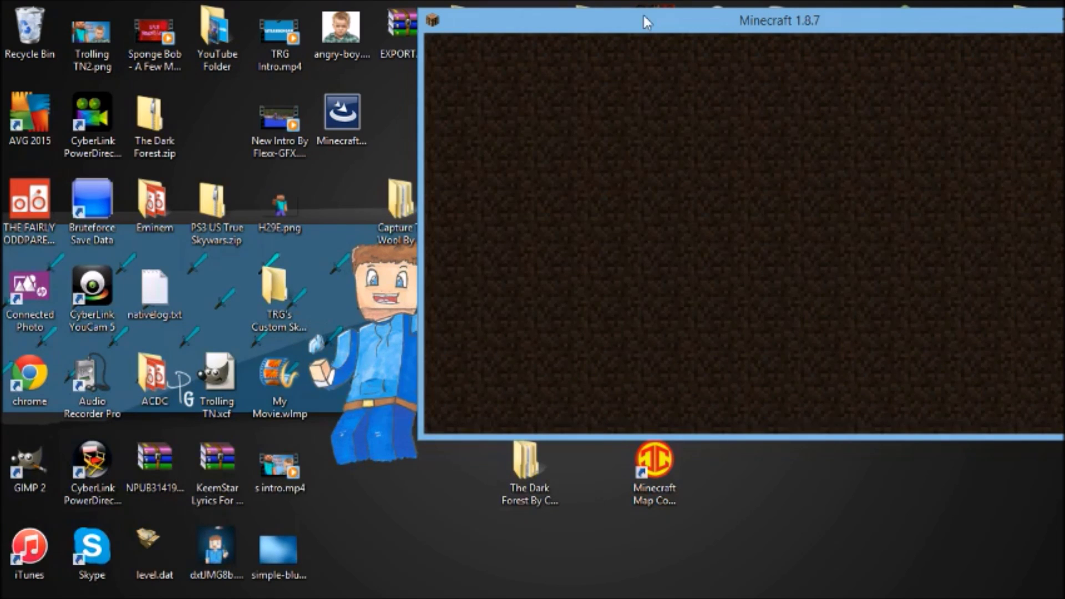
{"action": "left_click_drag", "start_coordinate": [643, 16], "coordinate": [432, 12]}
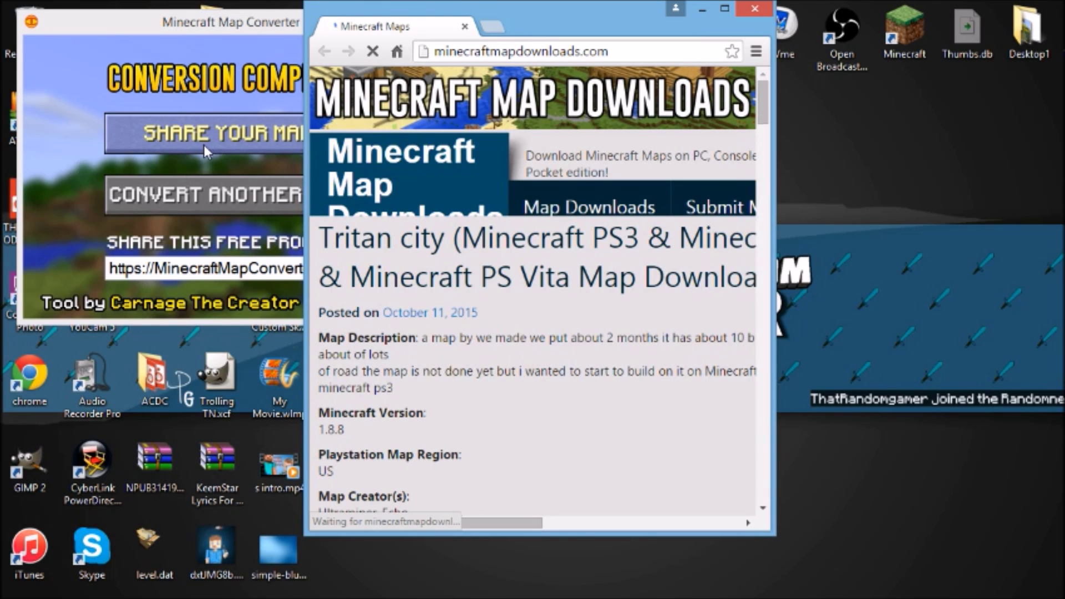
- Maximize the browser and scroll past the map posts to the page numbers and footer
{"action": "left_click", "coordinate": [724, 9]}
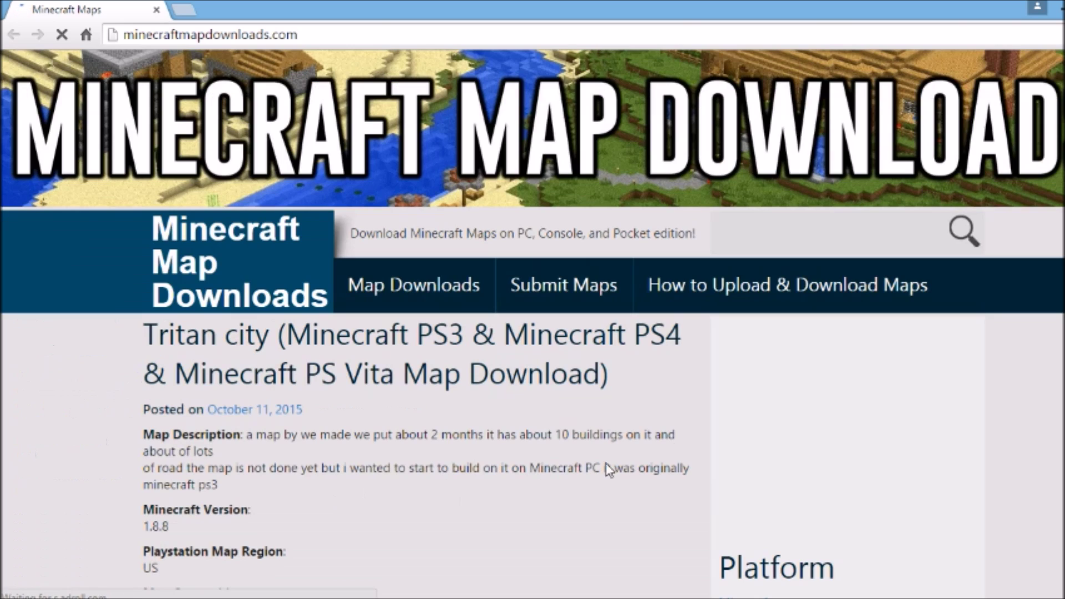
{"action": "scroll", "coordinate": [408, 300], "scroll_direction": "down", "scroll_amount": 7}
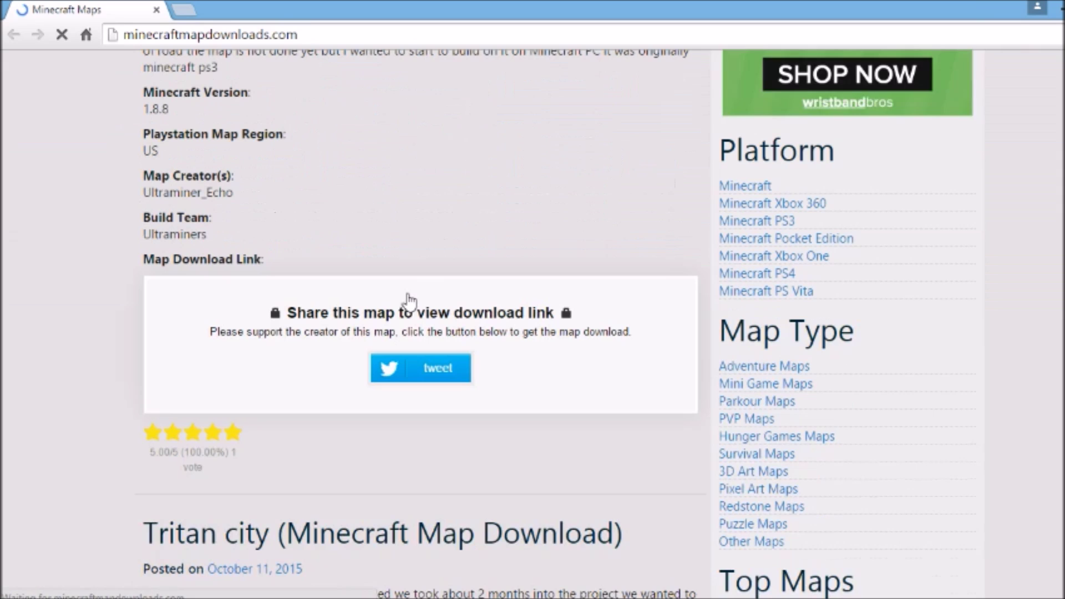
{"action": "scroll", "coordinate": [407, 294], "scroll_direction": "down", "scroll_amount": 3}
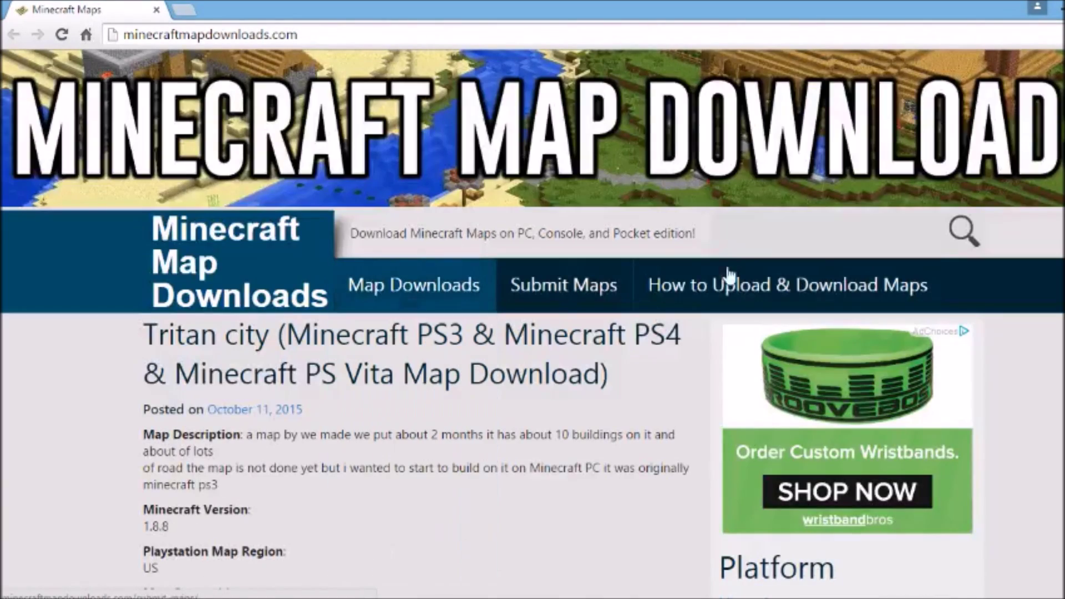
{"action": "scroll", "coordinate": [549, 444], "scroll_direction": "down", "scroll_amount": 5}
{"action": "scroll", "coordinate": [497, 457], "scroll_direction": "down", "scroll_amount": 20}
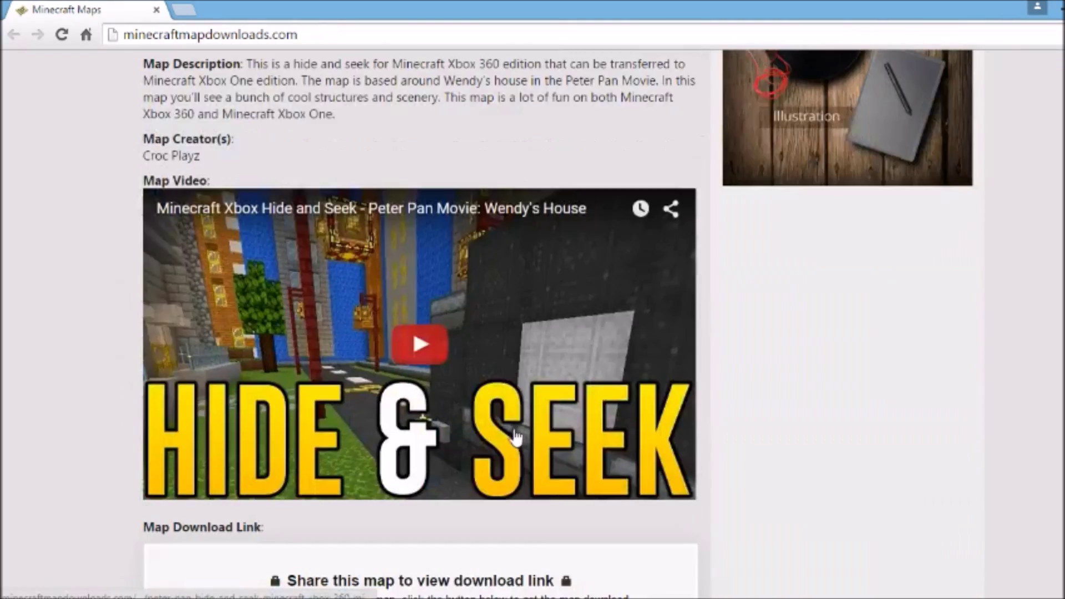
{"action": "scroll", "coordinate": [516, 438], "scroll_direction": "down", "scroll_amount": 20}
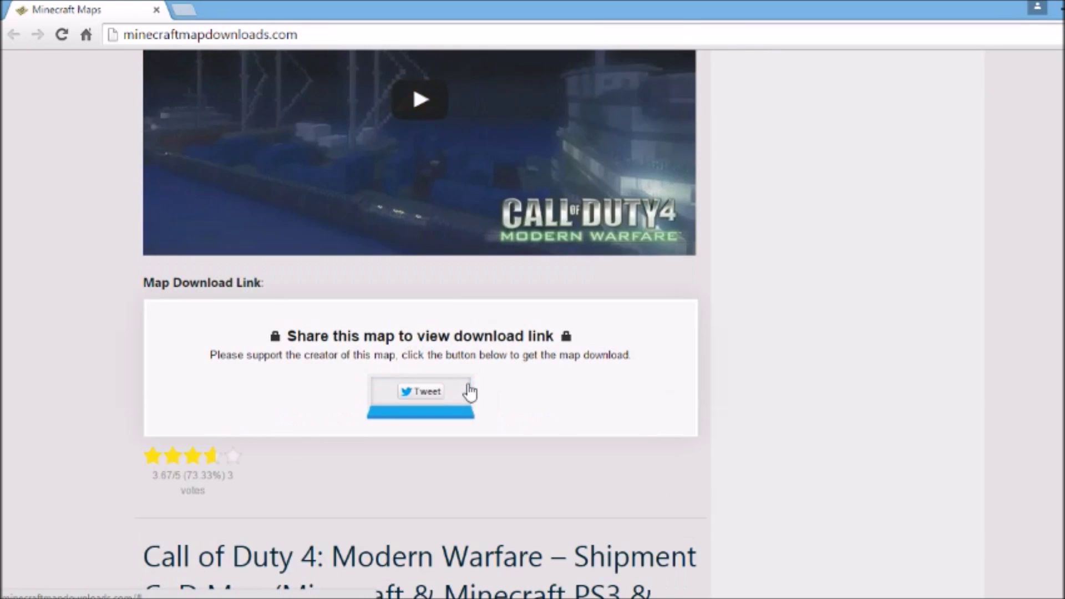
{"action": "scroll", "coordinate": [470, 392], "scroll_direction": "down", "scroll_amount": 12}
{"action": "scroll", "coordinate": [470, 392], "scroll_direction": "down", "scroll_amount": 4}
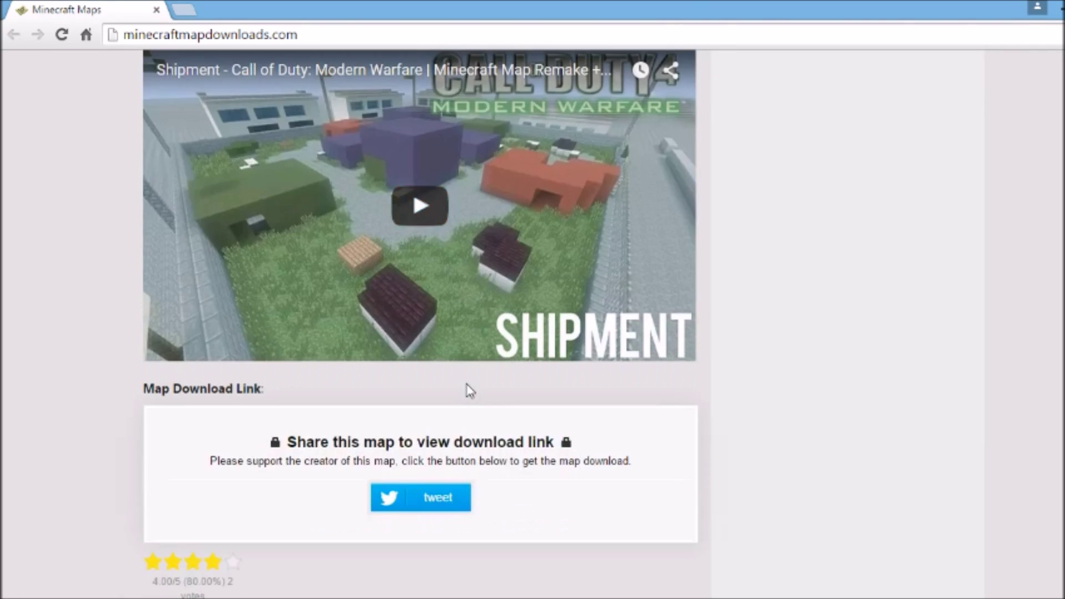
{"action": "scroll", "coordinate": [469, 393], "scroll_direction": "up", "scroll_amount": 3}
{"action": "scroll", "coordinate": [469, 391], "scroll_direction": "down", "scroll_amount": 7}
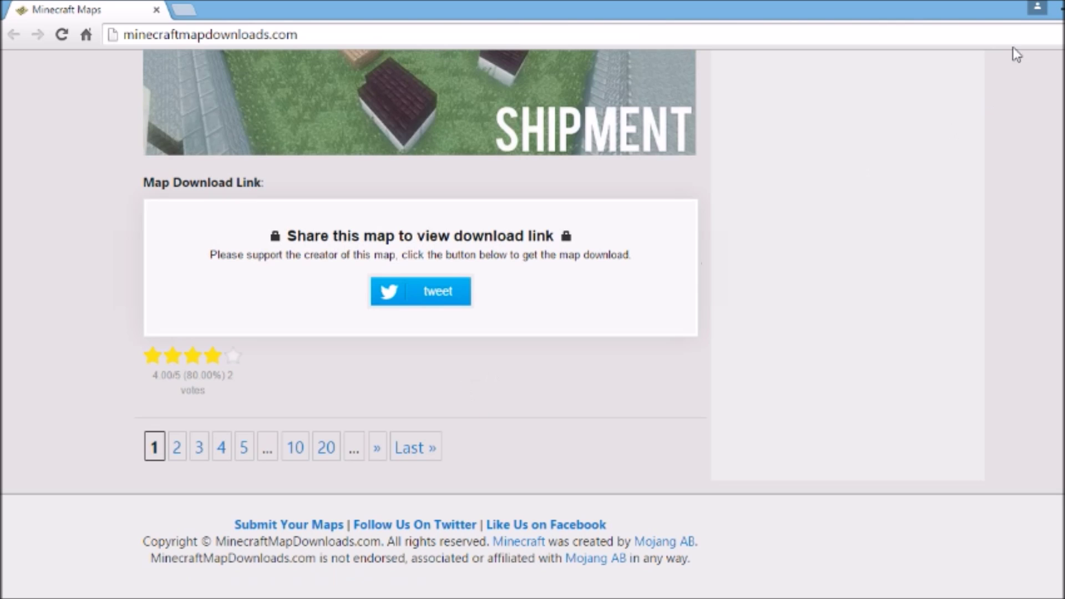
- Close the map downloads browser and shift the converter window to uncover the desktop icons
{"action": "left_click", "coordinate": [155, 9]}
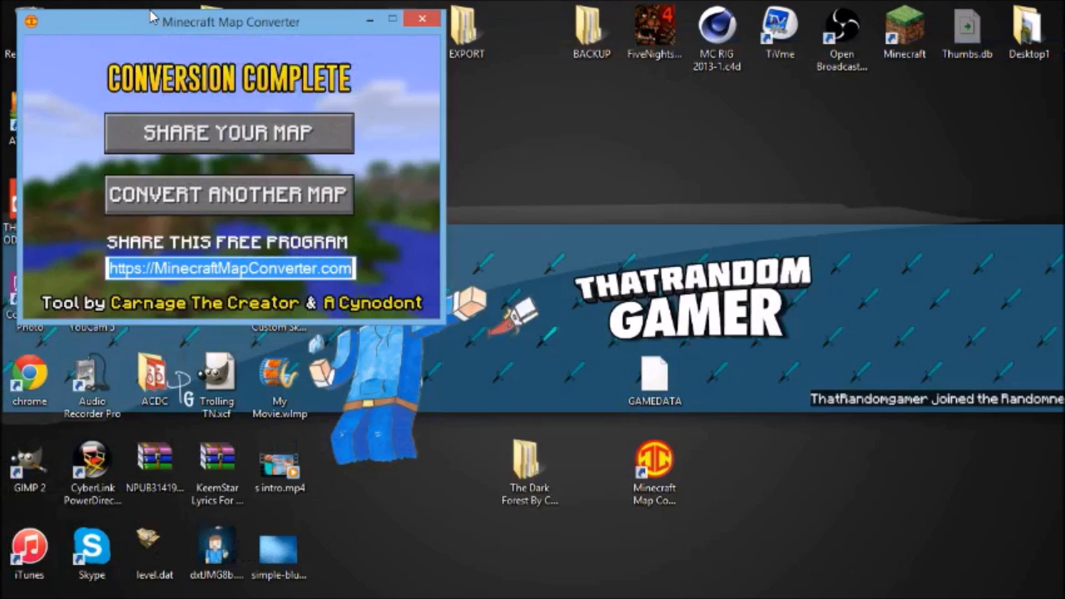
{"action": "mouse_move", "coordinate": [350, 29]}
{"action": "left_mouse_down"}
{"action": "mouse_move", "coordinate": [673, 85]}
{"action": "mouse_move", "coordinate": [663, 61]}
{"action": "mouse_move", "coordinate": [521, 51]}
{"action": "mouse_move", "coordinate": [563, 51]}
{"action": "mouse_move", "coordinate": [482, 89]}
{"action": "mouse_move", "coordinate": [234, 6]}
{"action": "mouse_move", "coordinate": [351, 21]}
{"action": "left_mouse_up"}
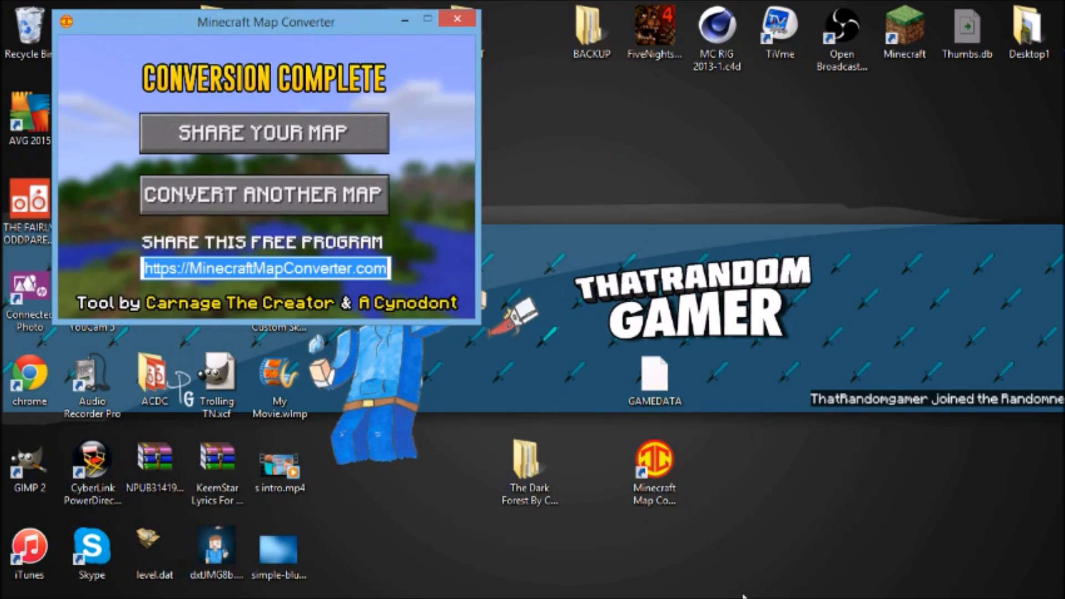